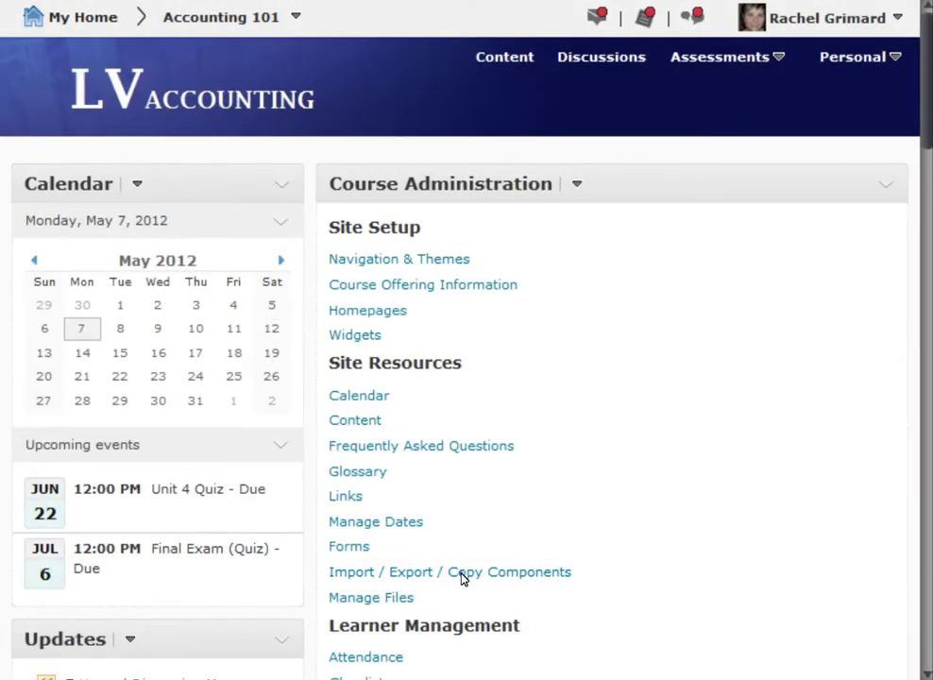
- Open the Import/Export/Copy Components page and search for "accounting 102" to set Accounting 102 as the course to copy
click(463, 574)
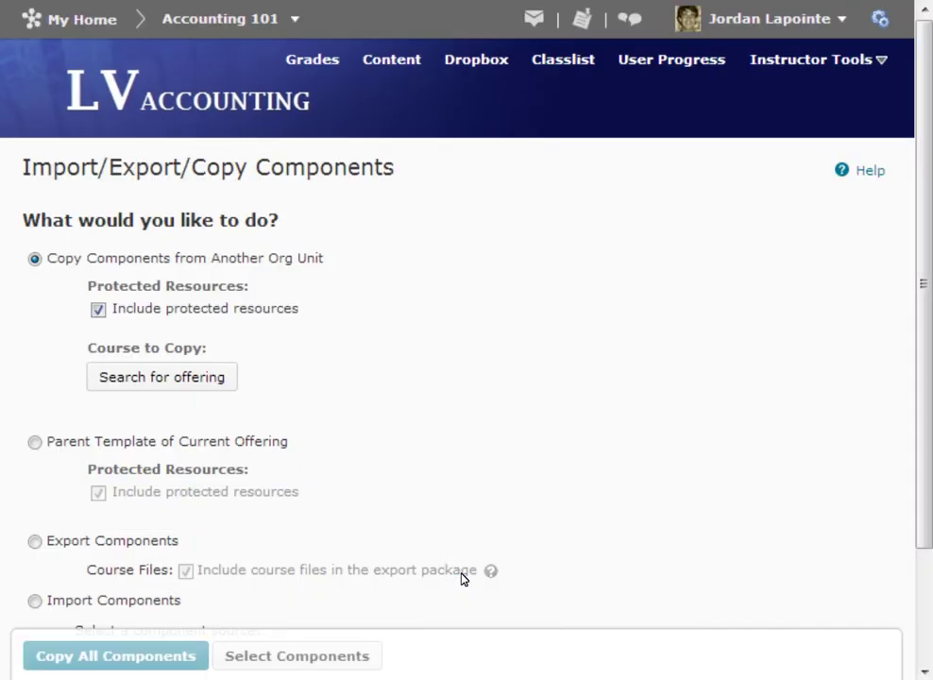
click(185, 377)
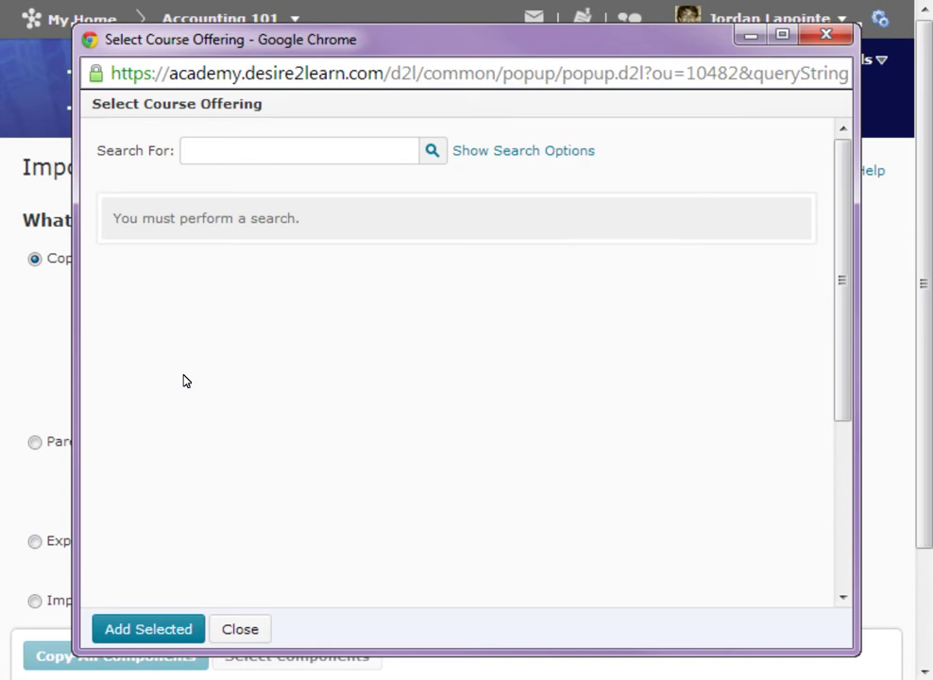
click(252, 152)
text(accounting 102)
click(431, 151)
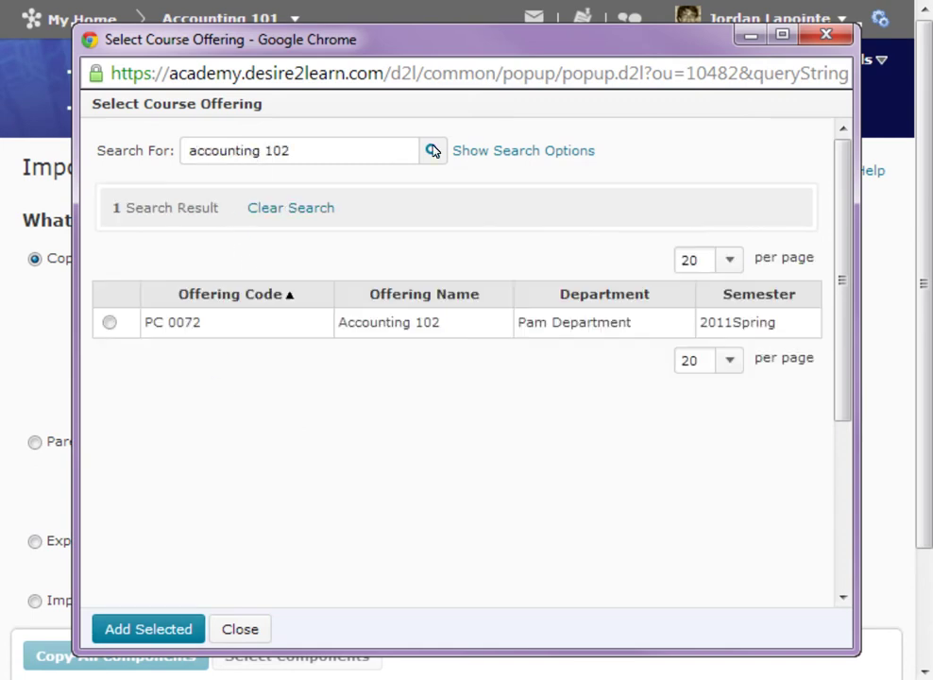
click(109, 323)
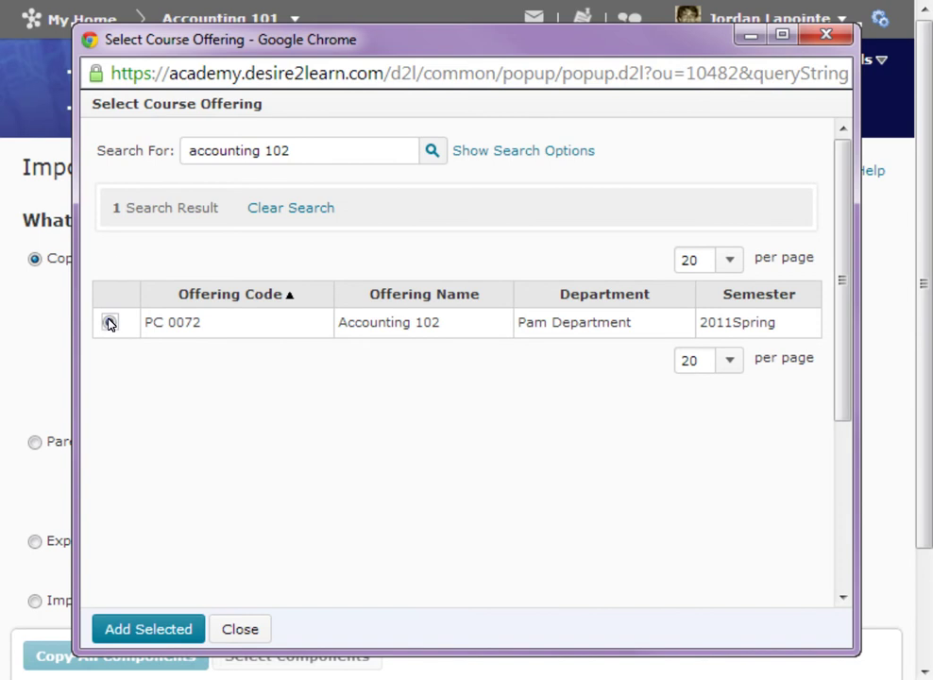
click(149, 627)
- Review the current course components, copy all items of every component into Accounting 101, and return to the component options
click(310, 657)
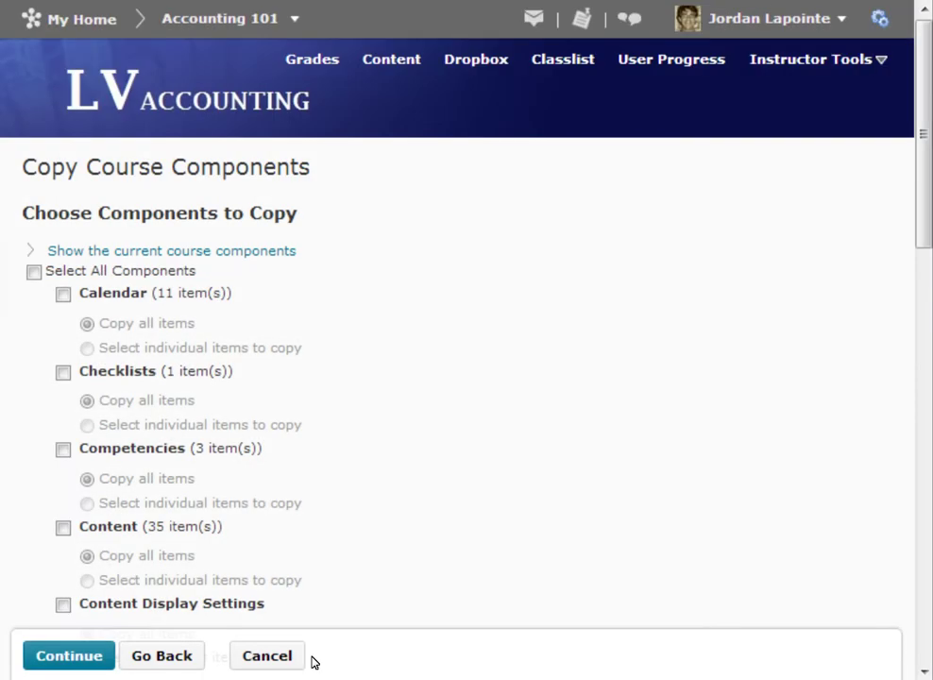
click(79, 255)
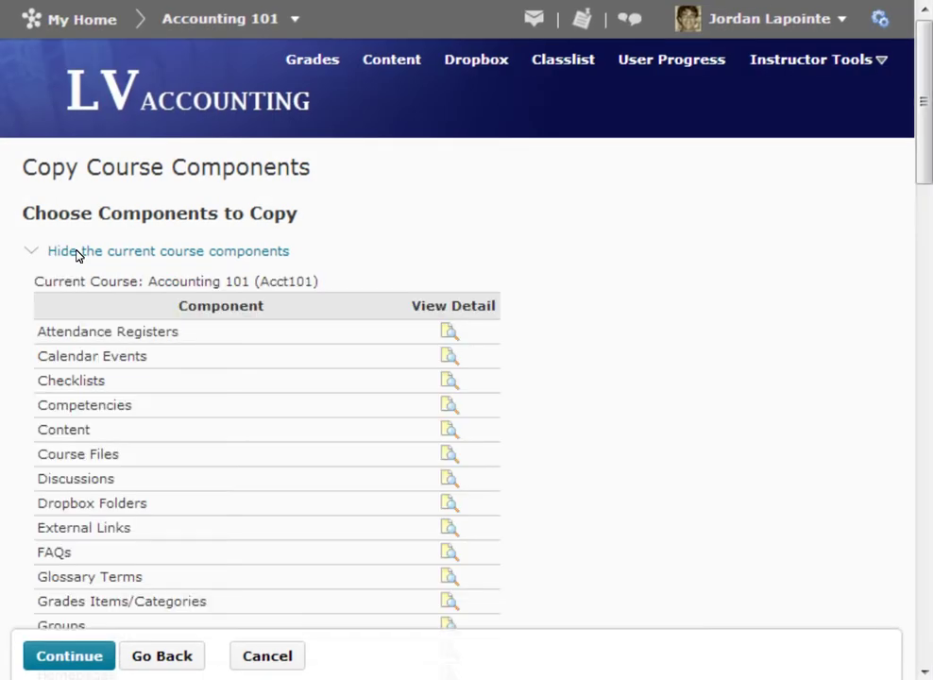
click(155, 251)
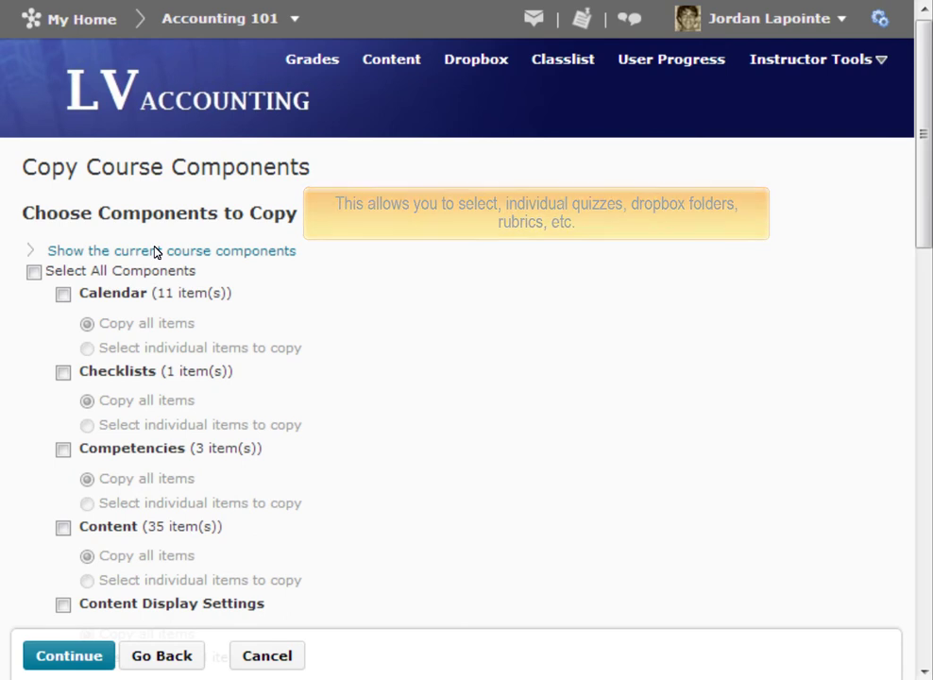
click(34, 273)
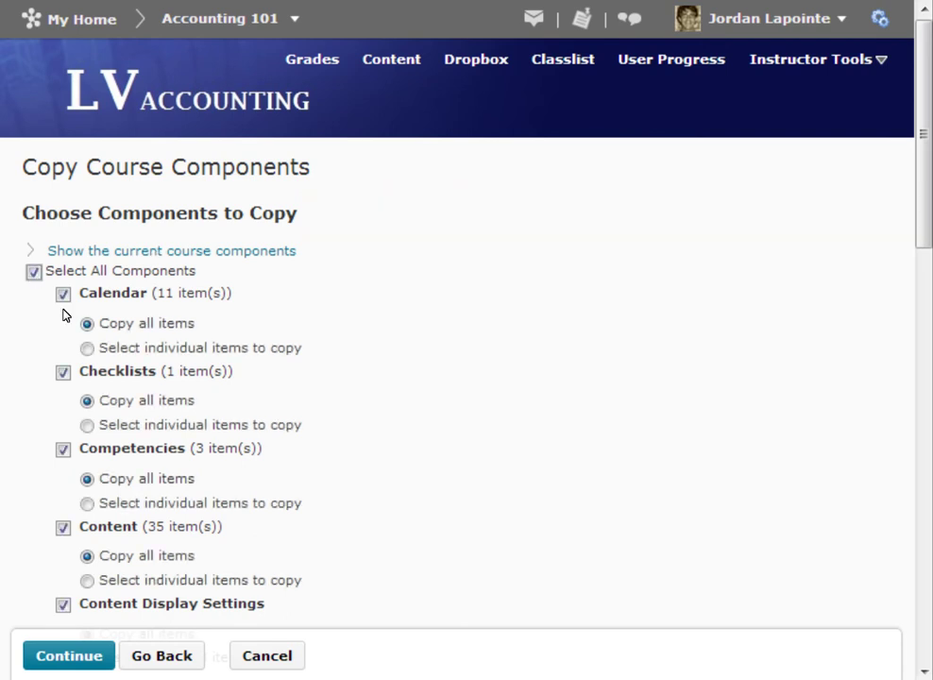
click(94, 654)
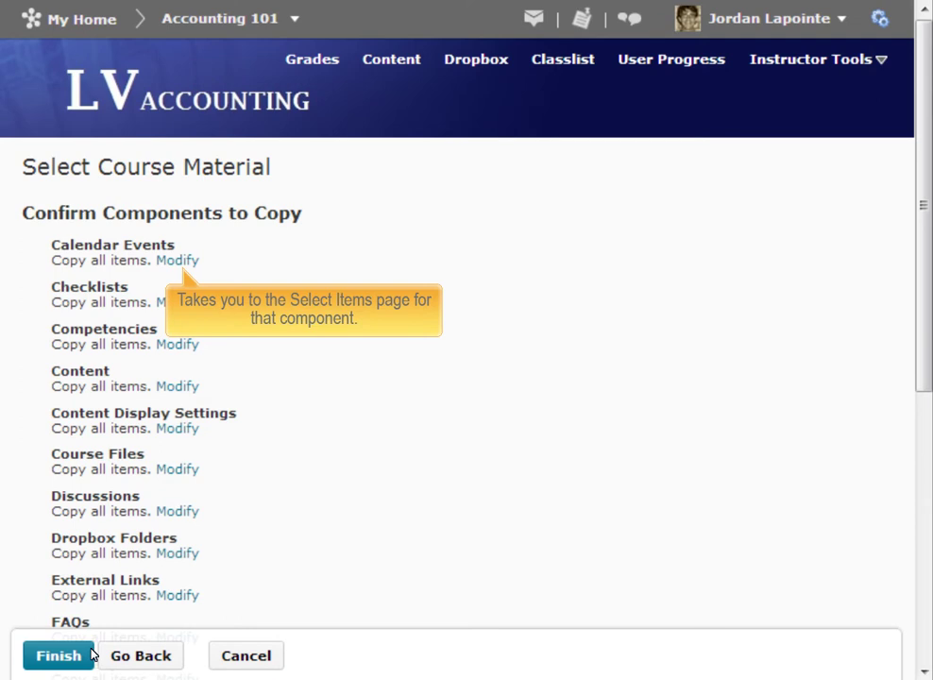
click(58, 654)
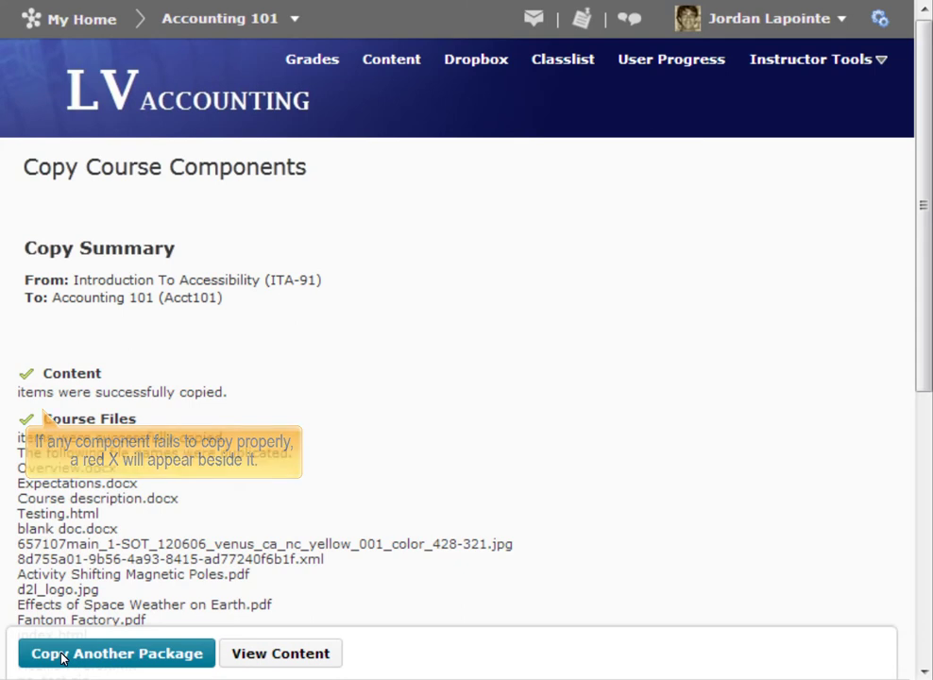
click(123, 653)
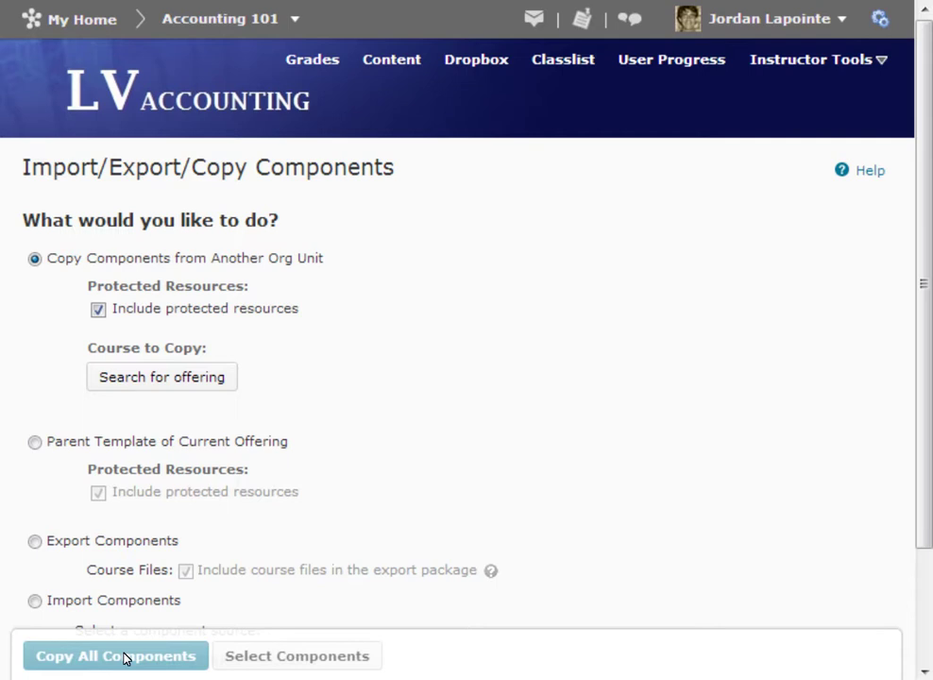
- Export all components of Accounting 101 with course files included in the export package, and finish the export
click(922, 613)
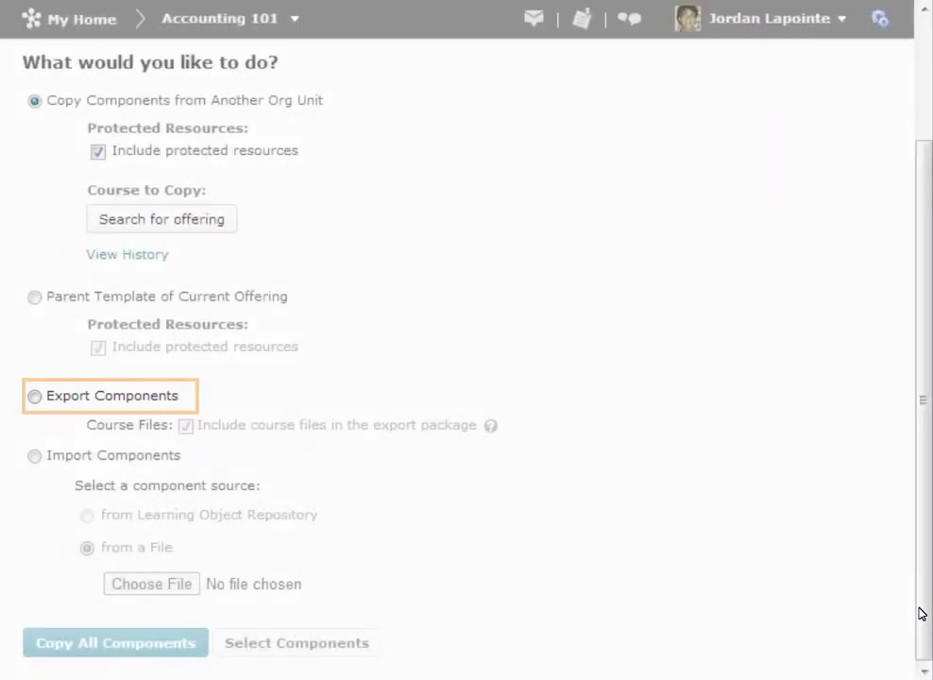
click(34, 396)
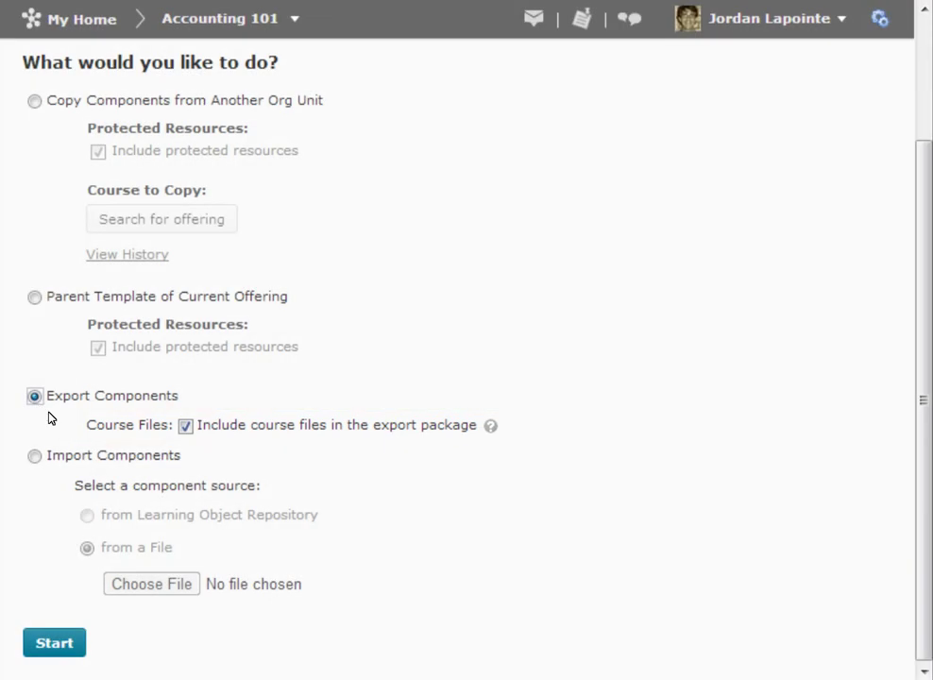
click(64, 642)
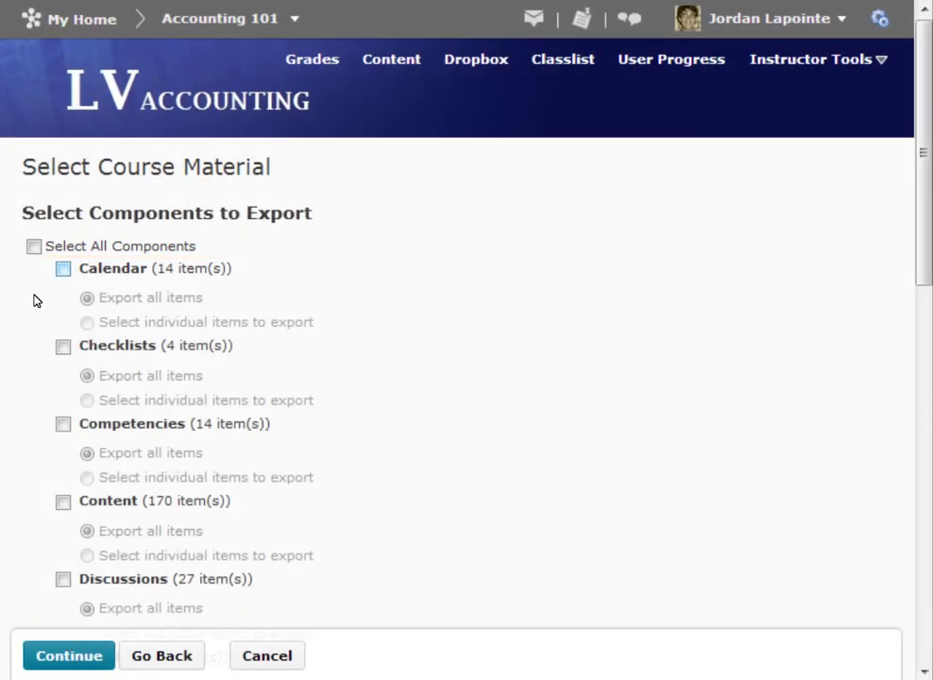
click(34, 247)
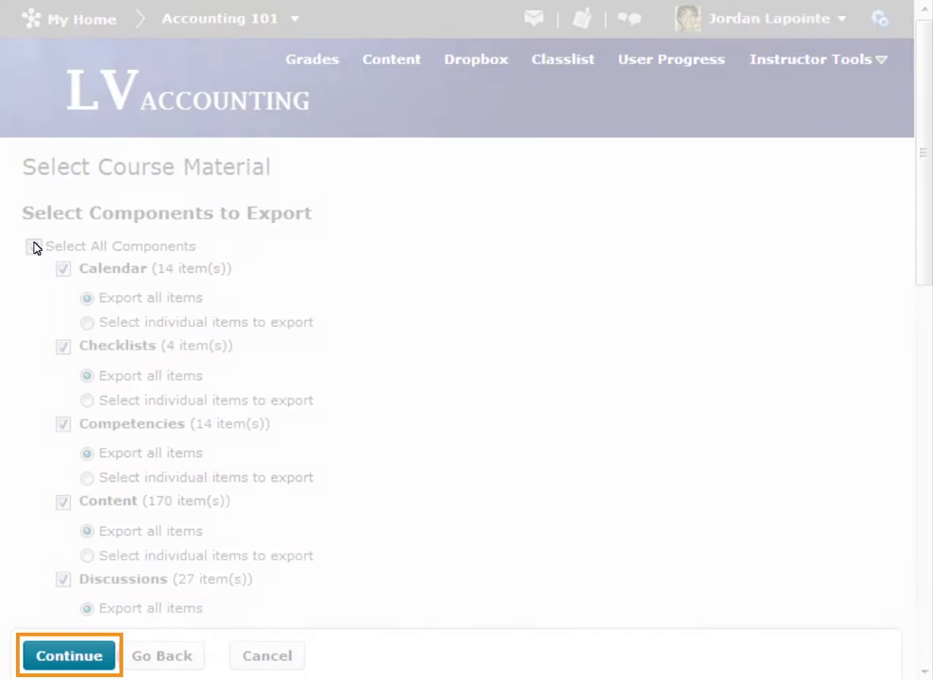
click(83, 653)
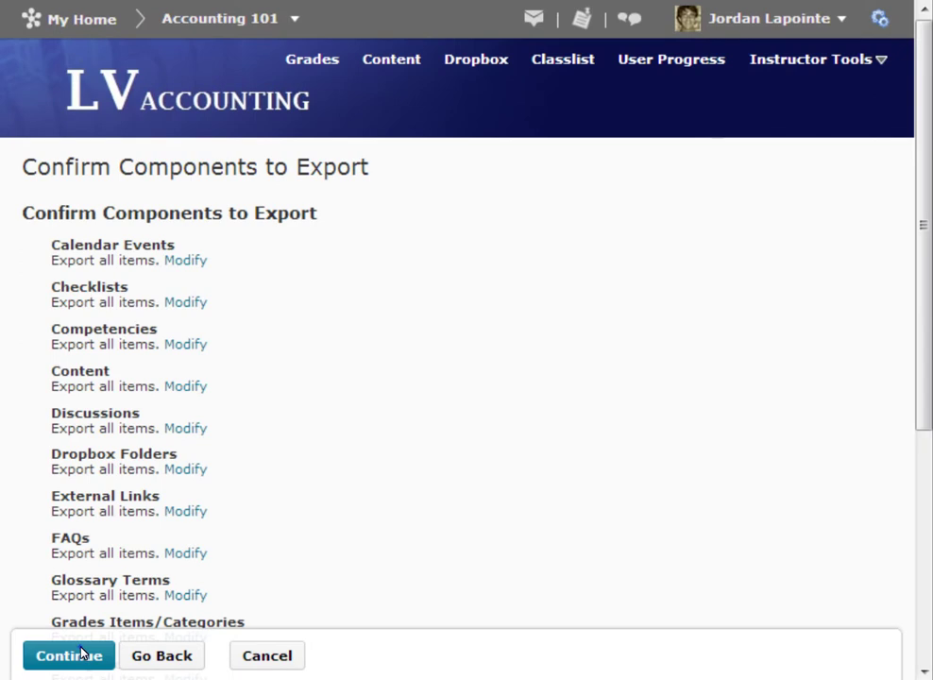
click(83, 653)
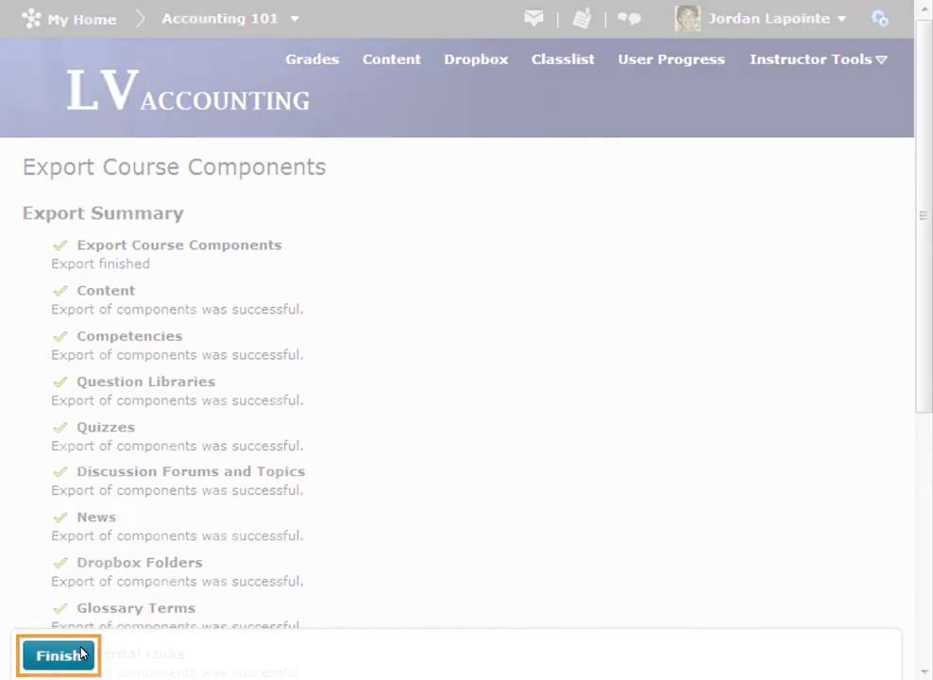
click(57, 654)
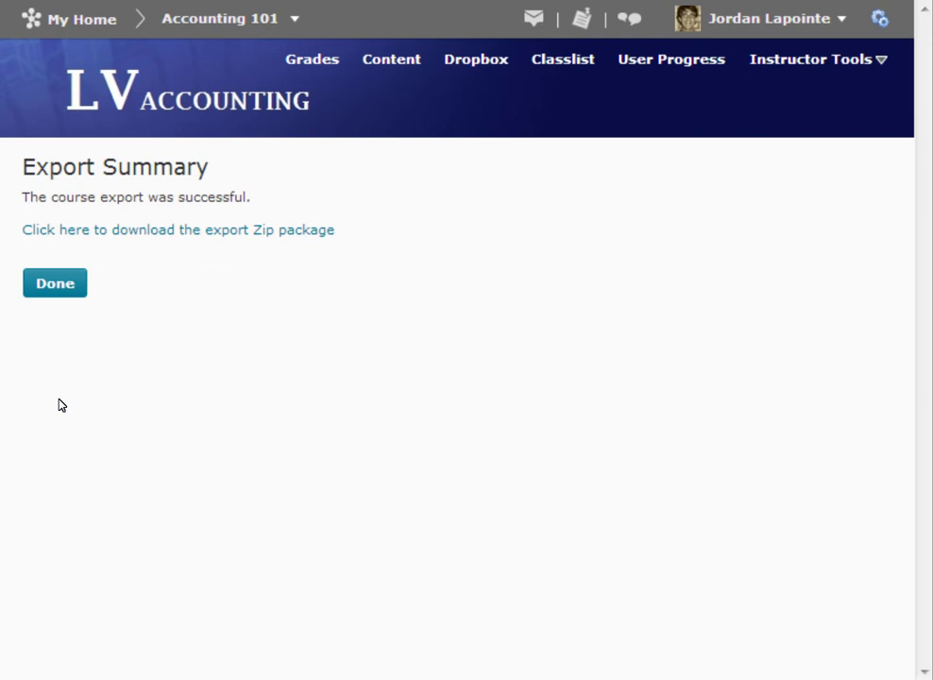
click(66, 283)
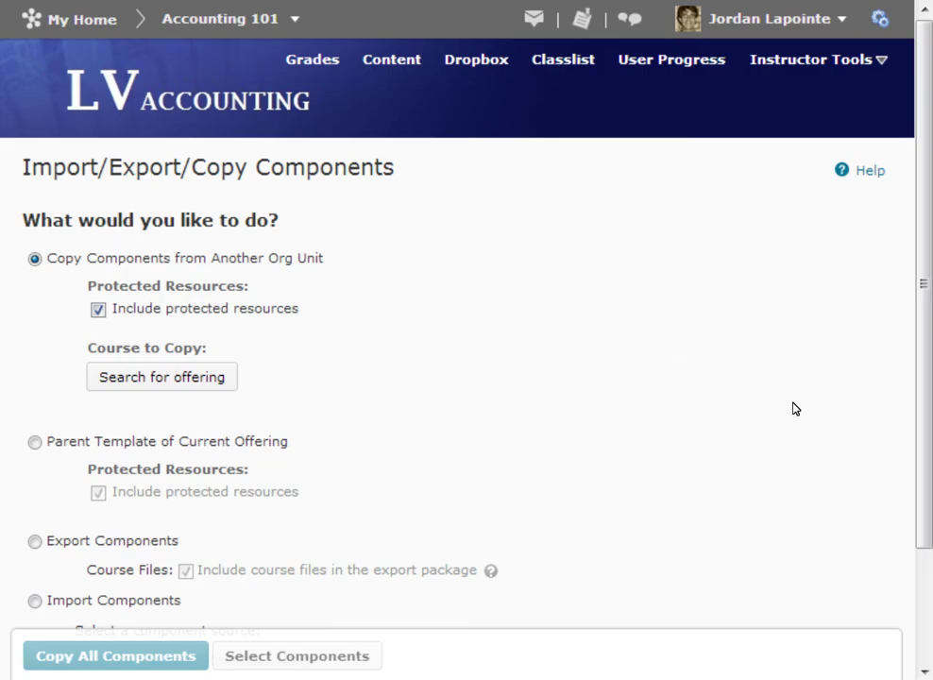
- Start a component import from the file D2LExport_7319_2012571.zip in Downloads and continue past preprocessing
click(928, 624)
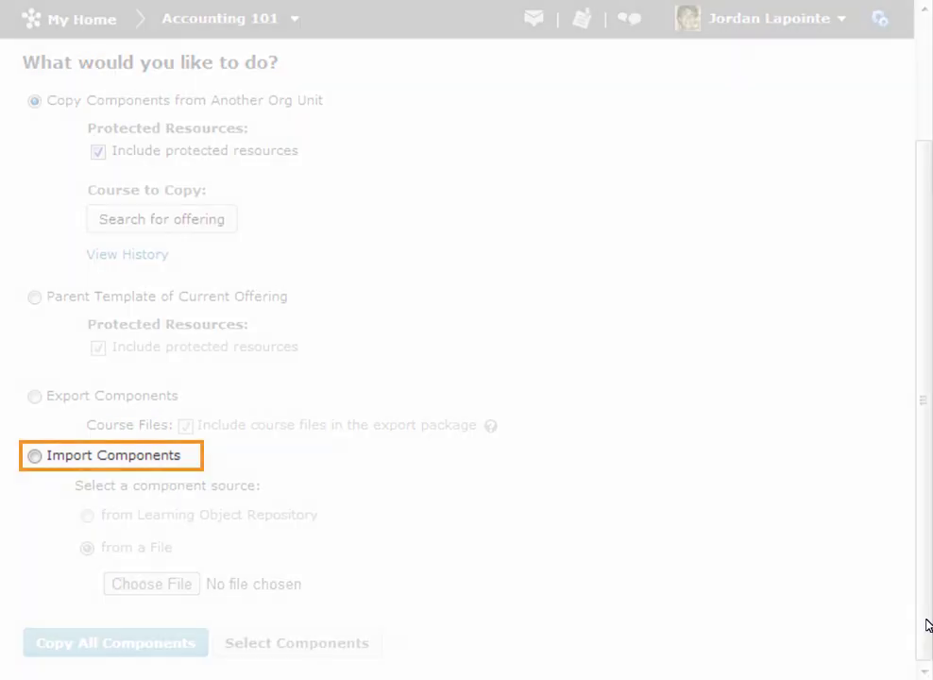
click(34, 456)
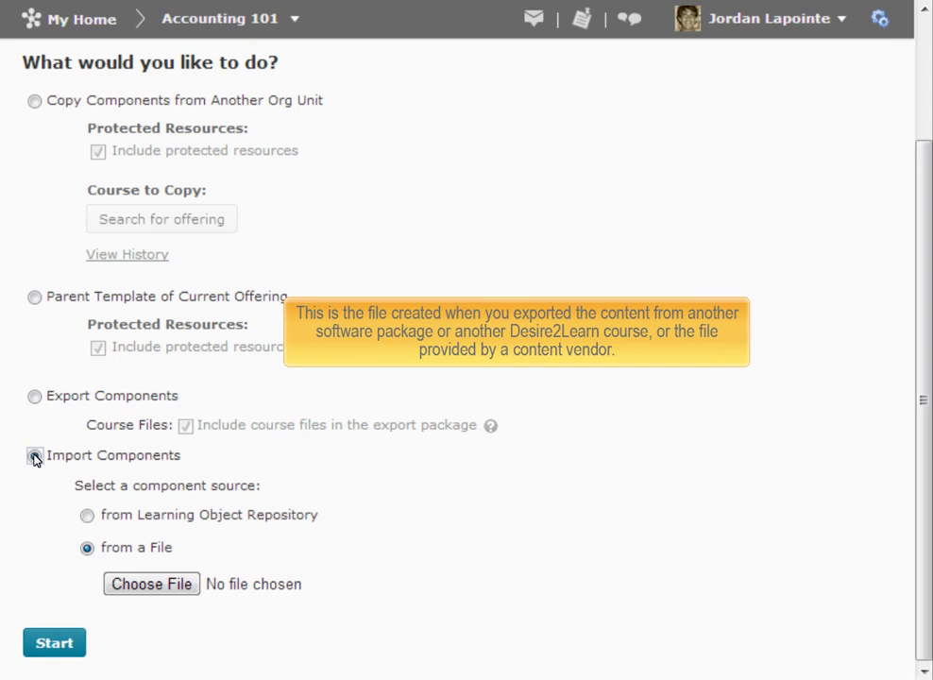
click(156, 585)
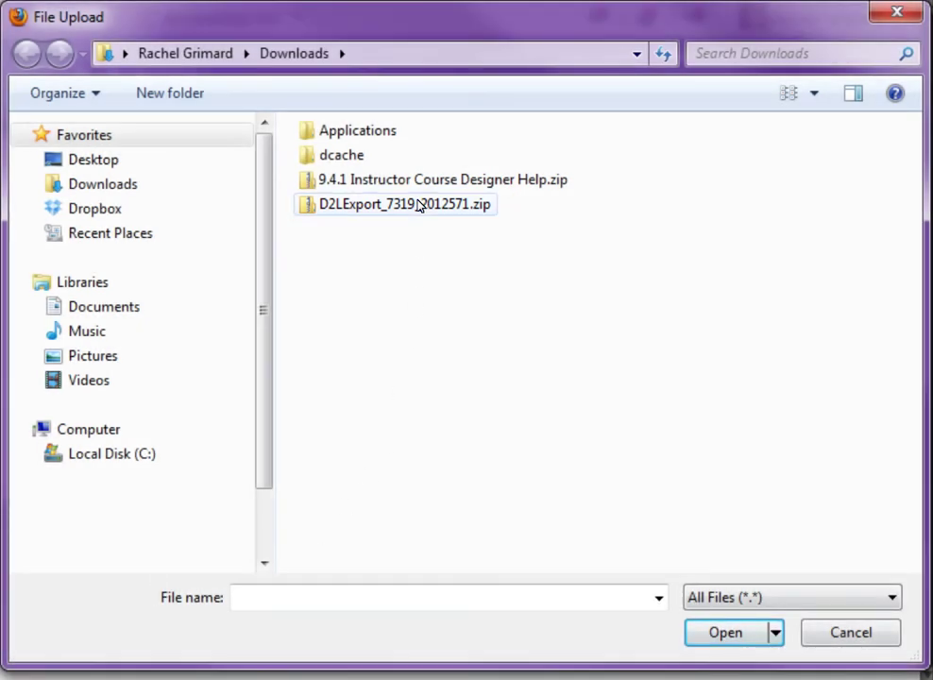
click(724, 631)
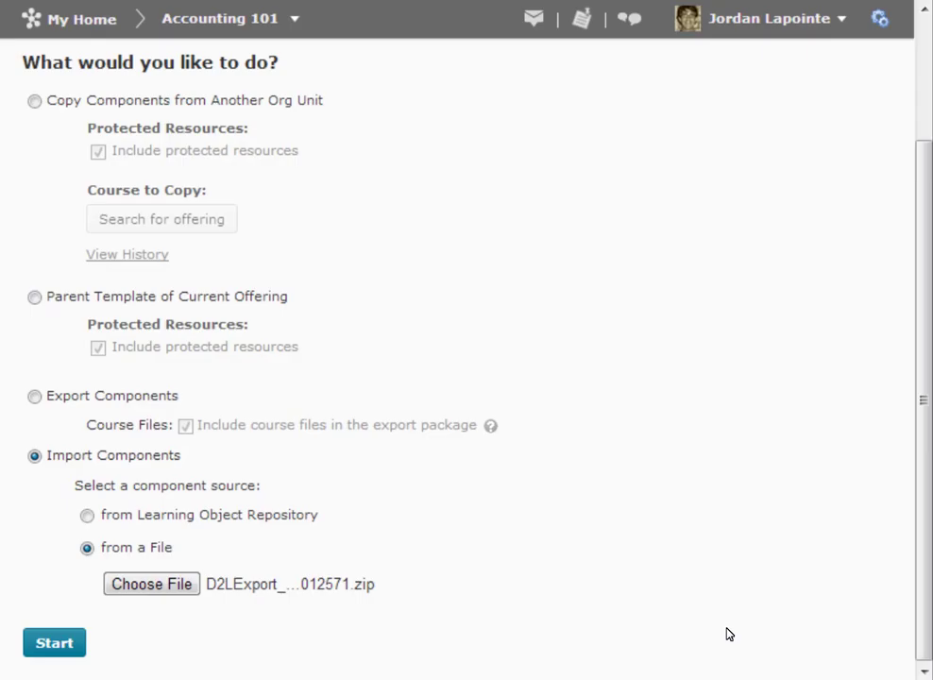
click(52, 642)
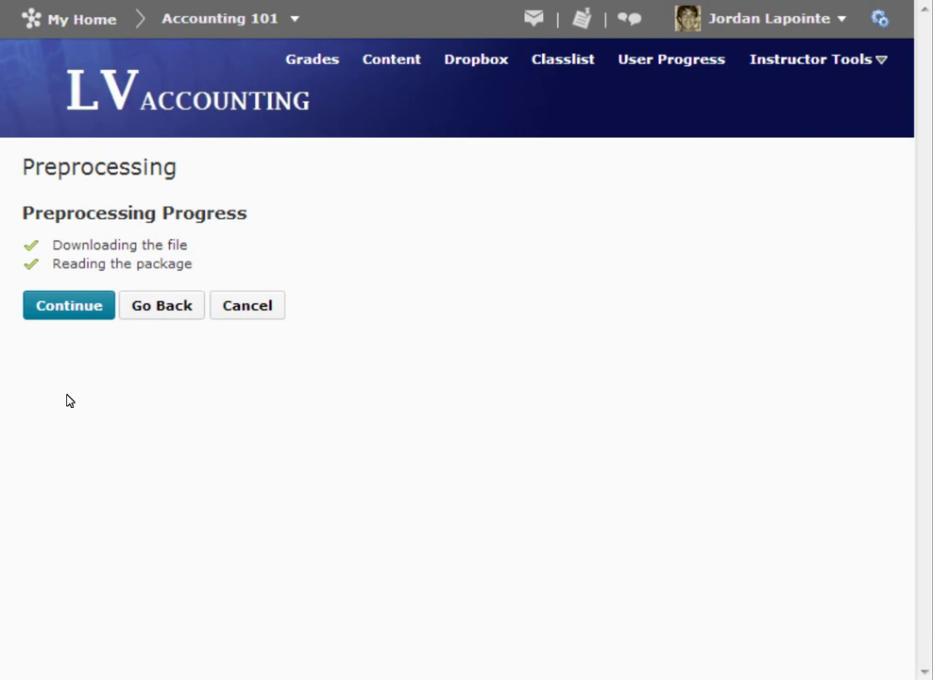
click(69, 306)
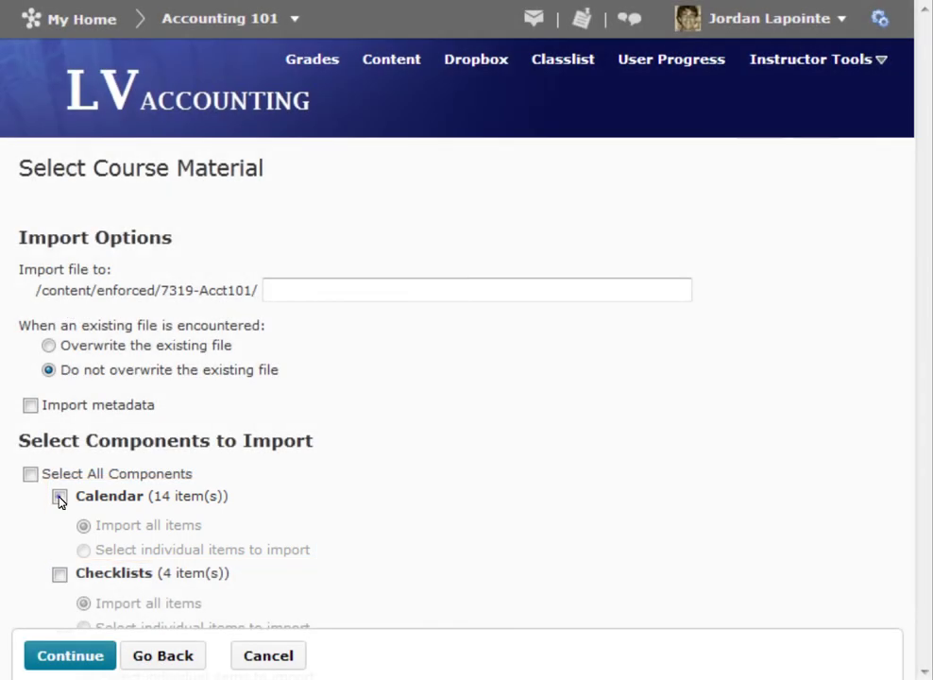
- Import all Calendar items from the package without overwriting existing files, and return to the component options for another package
click(60, 497)
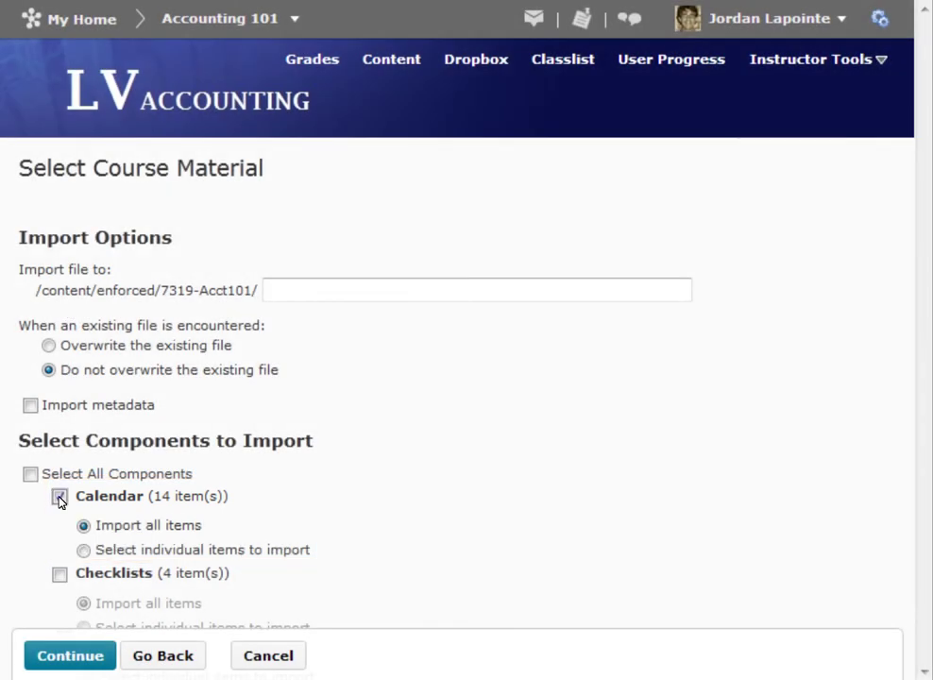
click(69, 655)
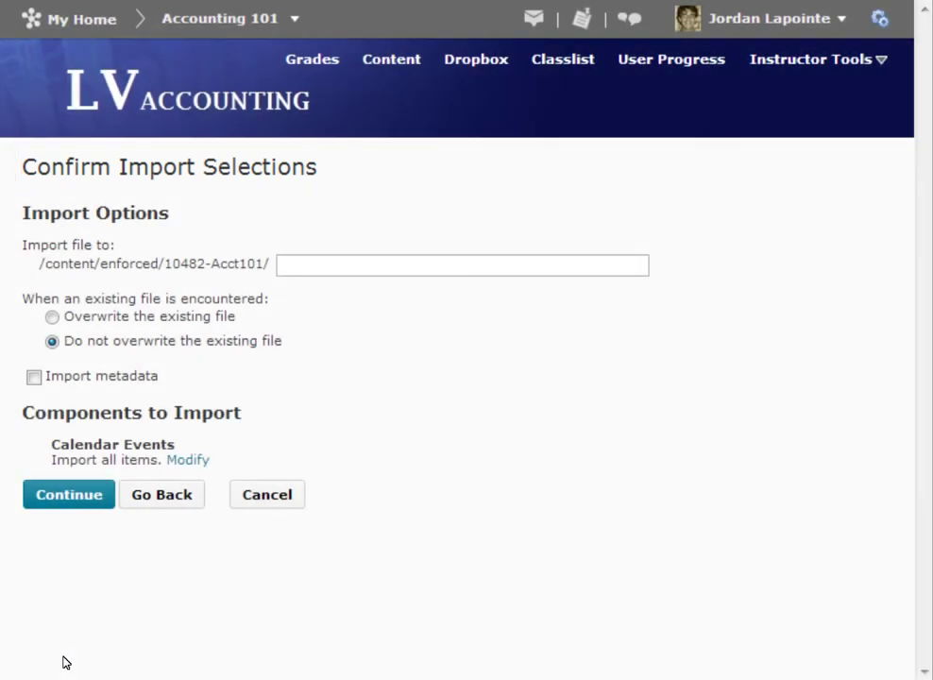
click(85, 494)
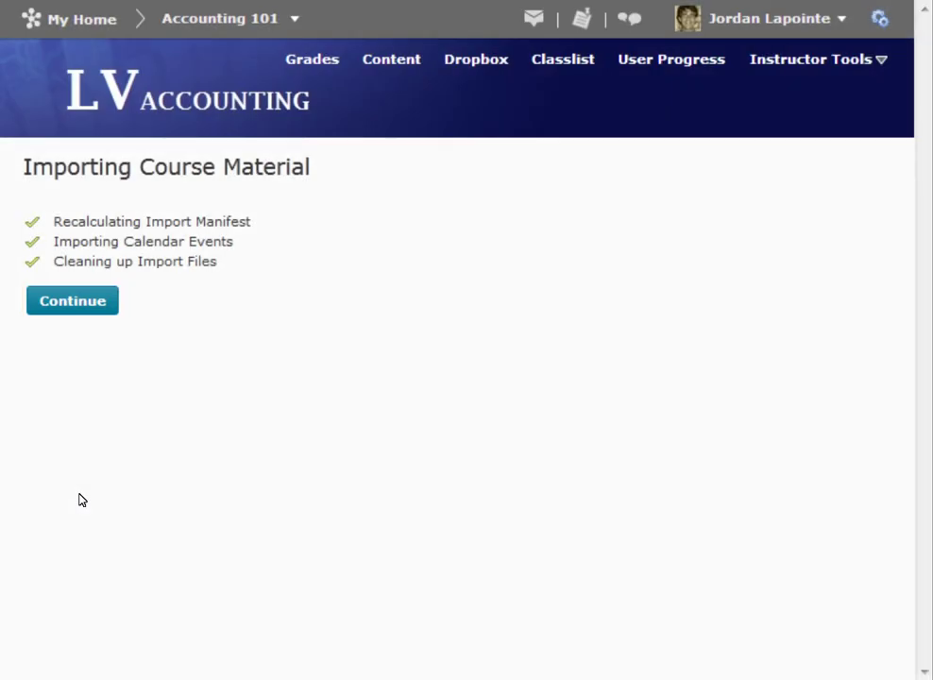
click(78, 311)
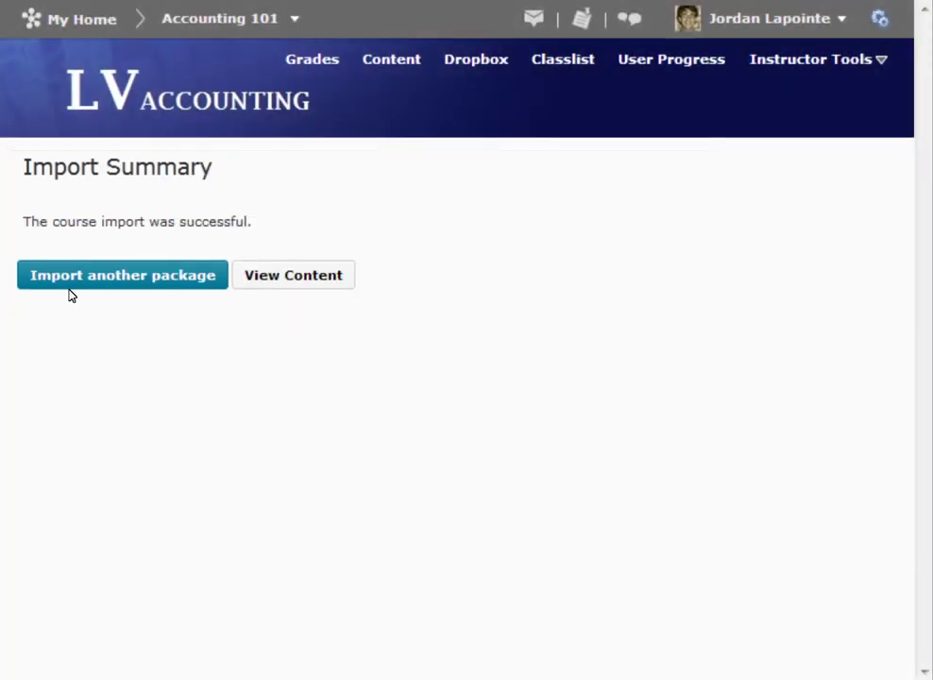
click(71, 279)
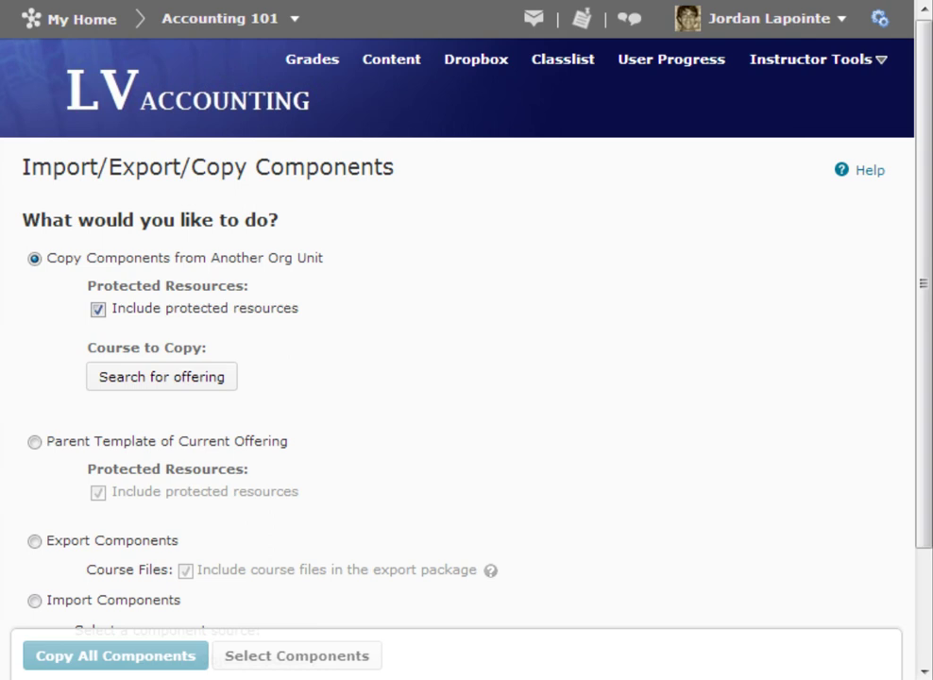